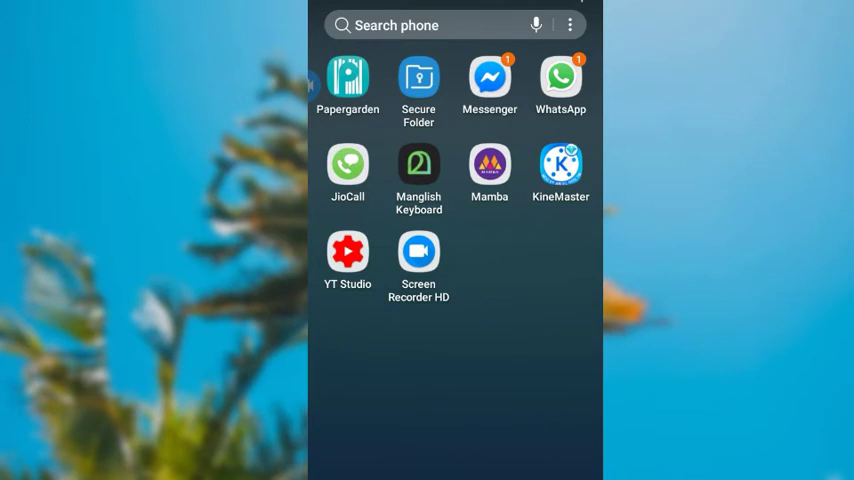
Launch WhatsApp from the app drawer to show the chat list
left_click(560, 80)
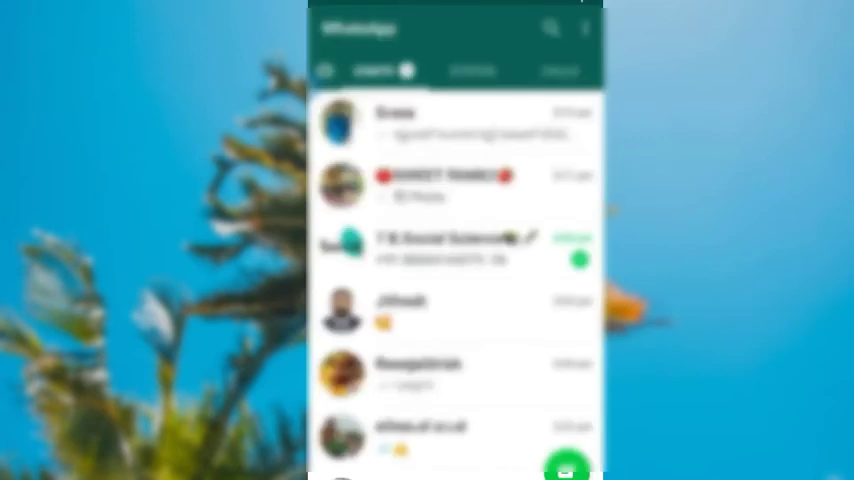
Start a chat search from the WhatsApp header search icon
left_click(549, 27)
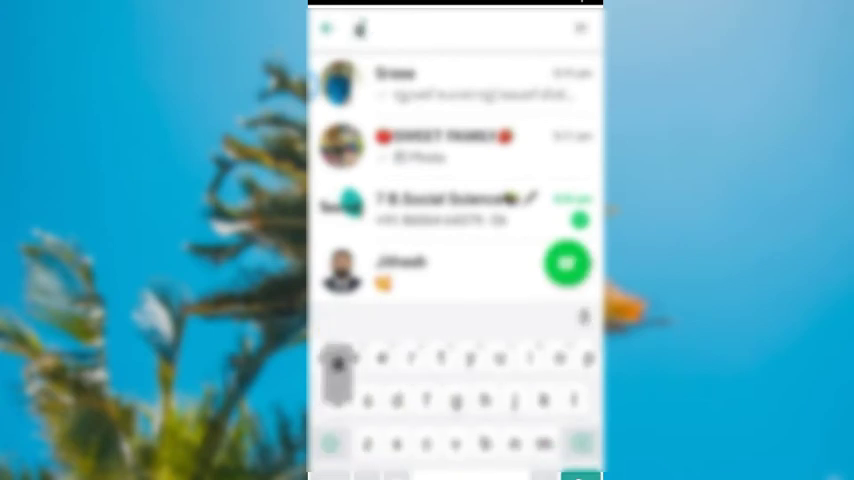